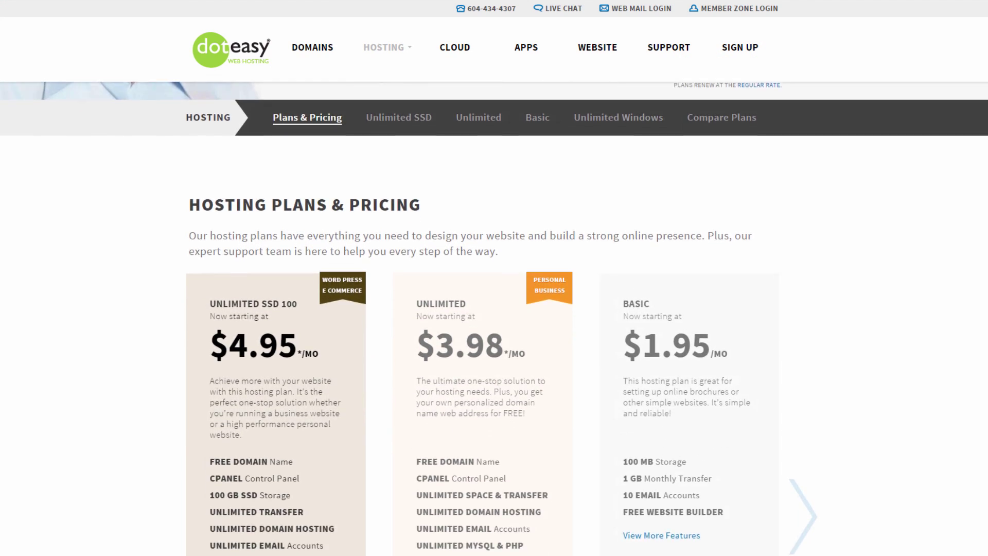
pyautogui.scroll(-1, 495, 278)
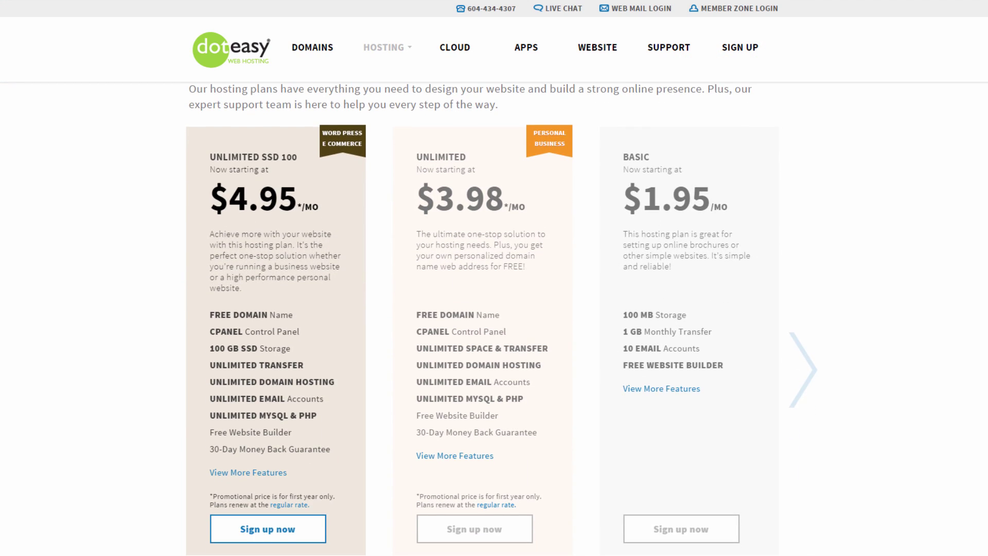
# Return to the top of wordpress.doteasy.com and open 'How to Make a Website with WordPress: Step by Step'.
pyautogui.scroll(2, 494, 278)
pyautogui.scroll(5, 494, 278)
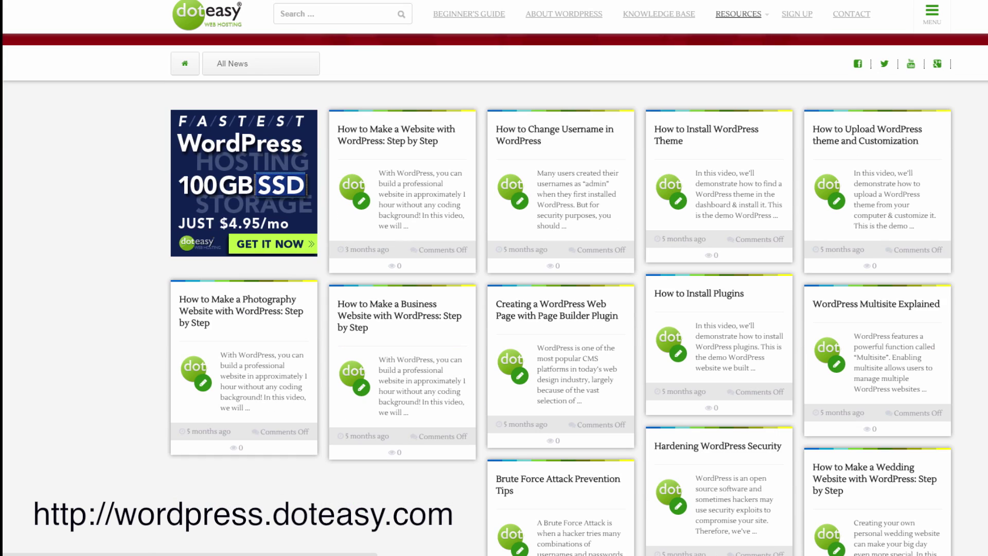
pyautogui.scroll(4, 494, 309)
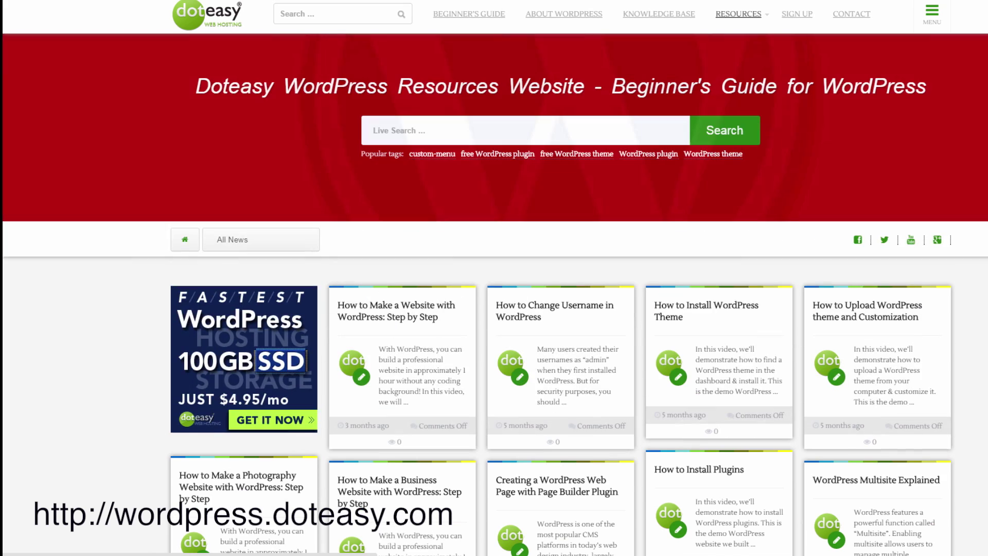
pyautogui.click(409, 313)
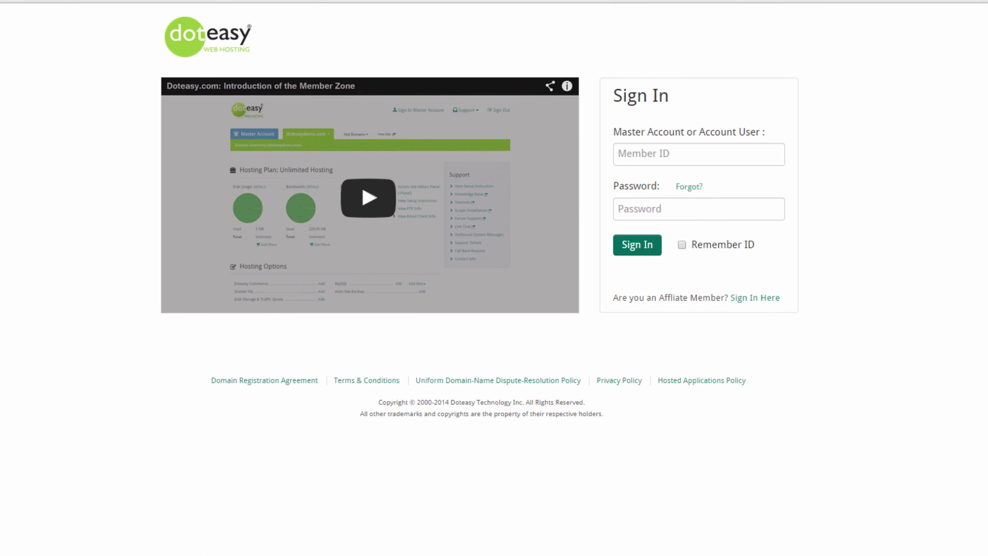
# Sign in to Doteasy Member Zone using the member ID and account password.
pyautogui.click(706, 157)
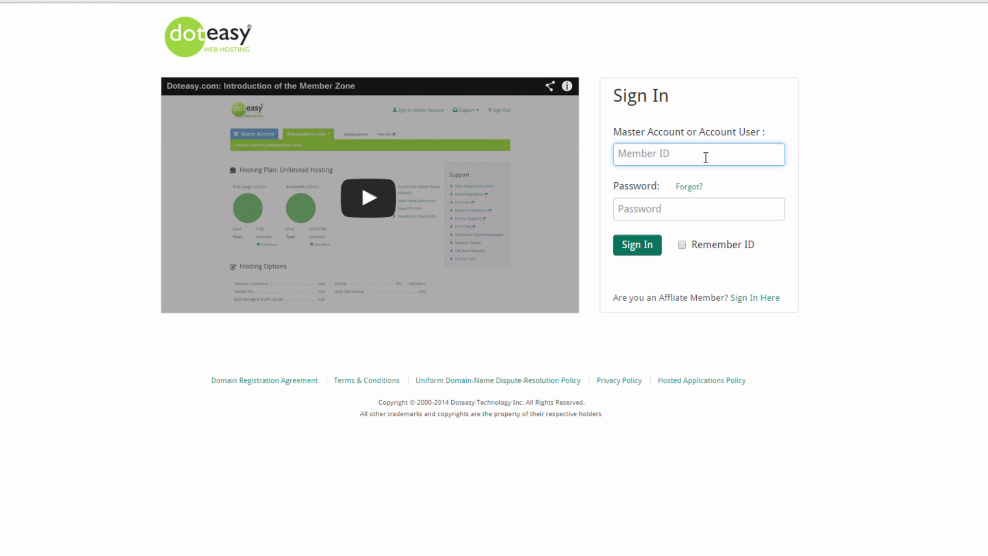
pyautogui.write('sampledomain')
pyautogui.press('Tab')
pyautogui.write('***********')
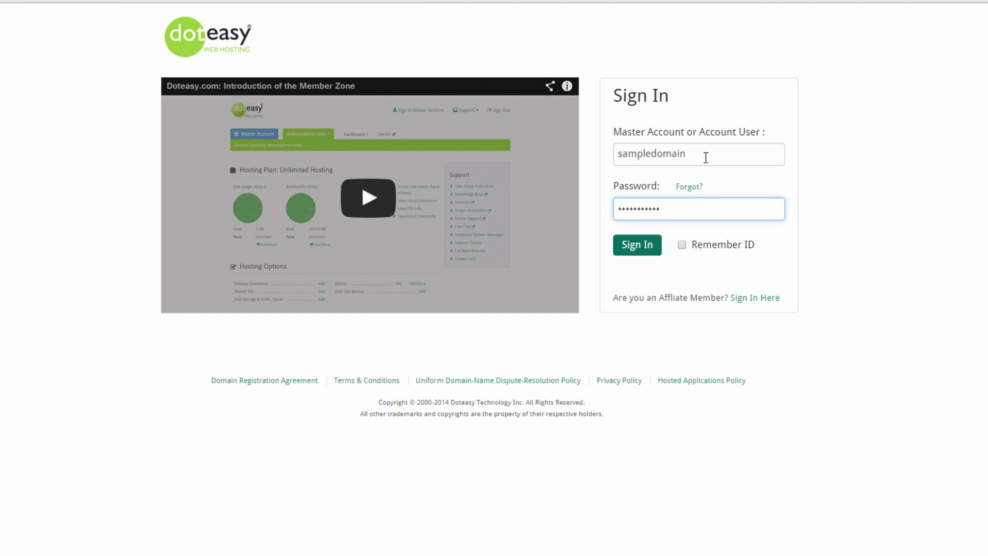
pyautogui.click(645, 245)
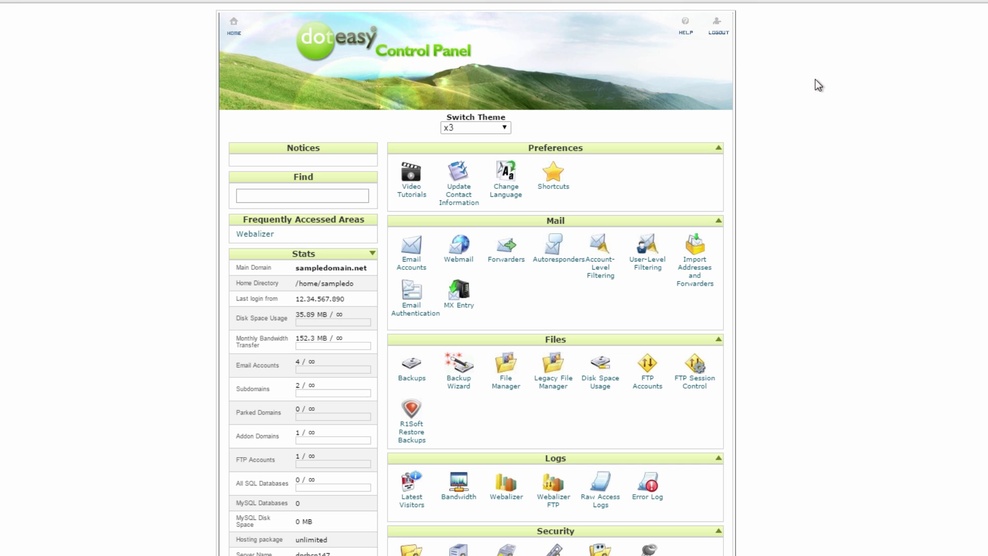
# Open the WordPress installer under Doteasy Softaculous Apps Installer in cPanel.
pyautogui.scroll(-8, 762, 155)
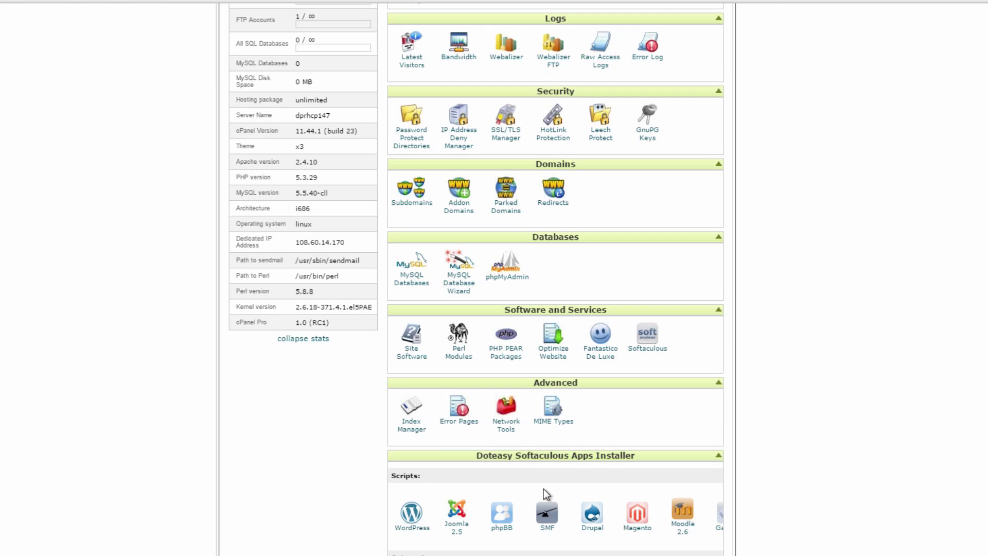
pyautogui.click(411, 514)
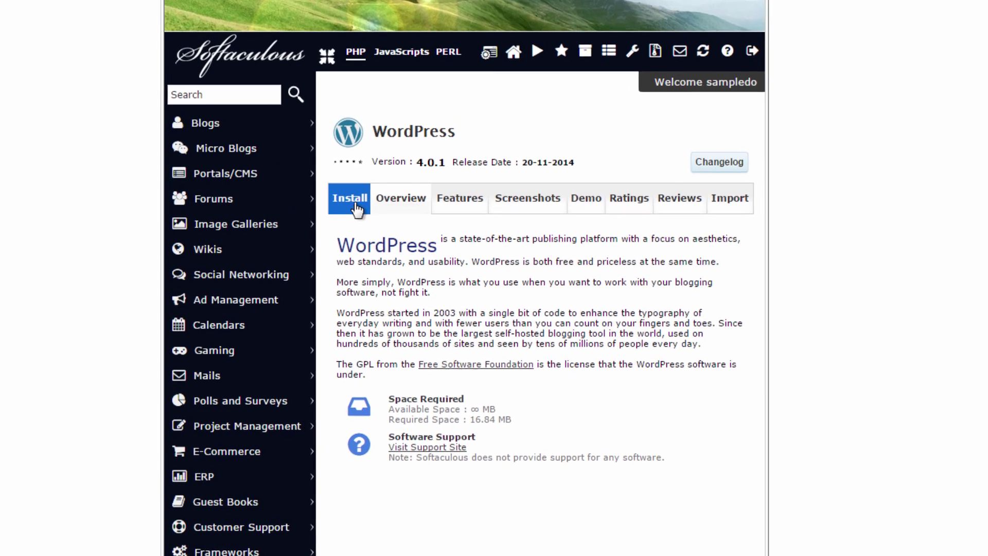
# Start the WordPress install on sampledomain.net and delete 'wp' from In Directory to install at root.
pyautogui.click(379, 248)
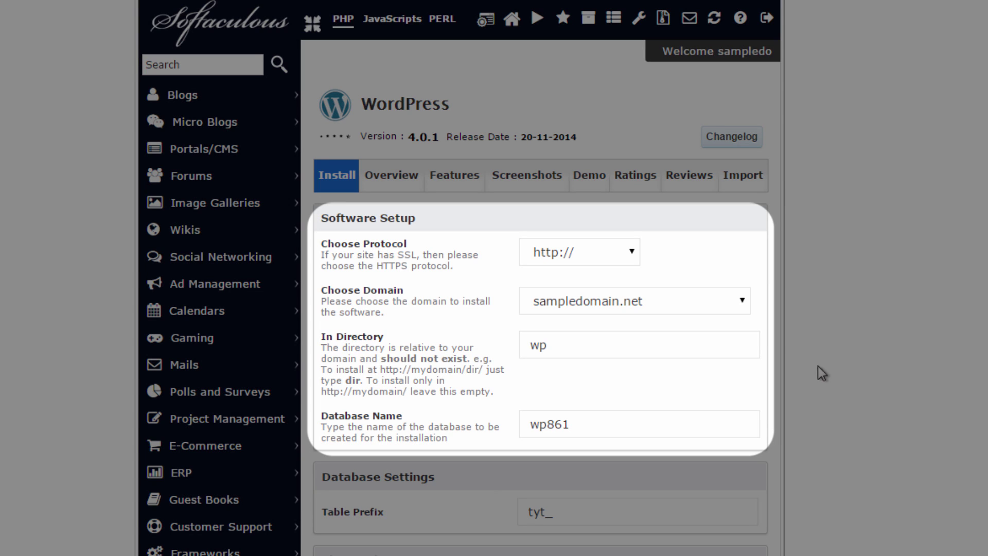
pyautogui.click(703, 302)
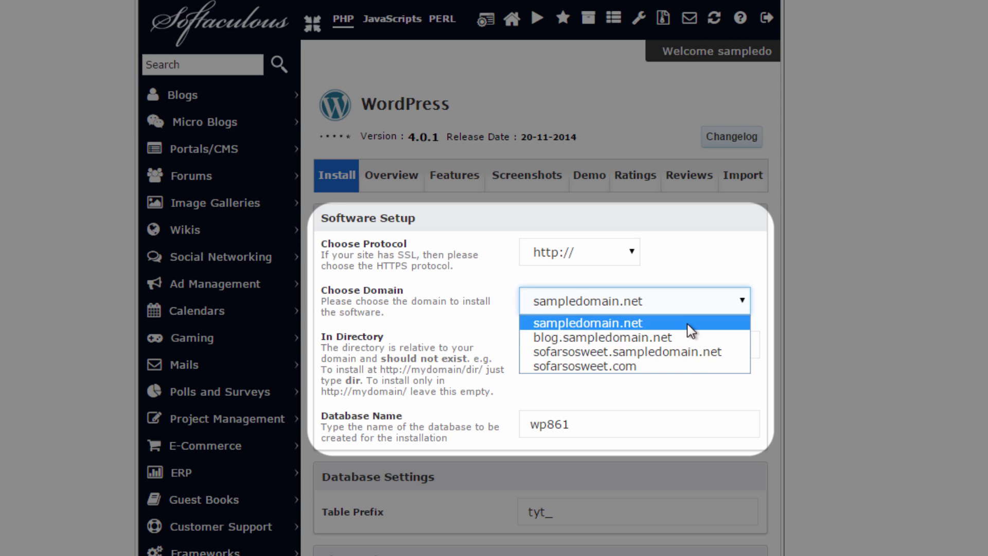
pyautogui.click(691, 324)
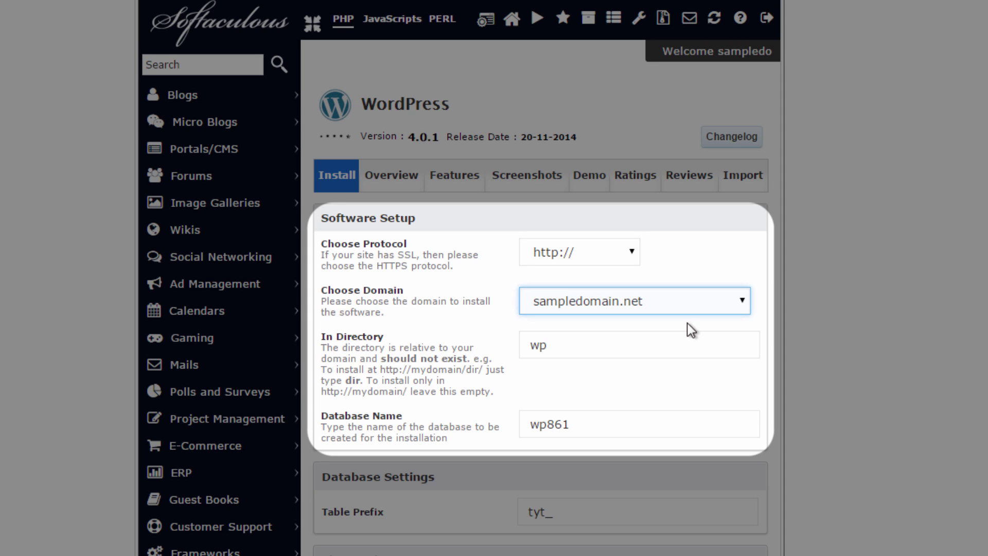
pyautogui.click(653, 348)
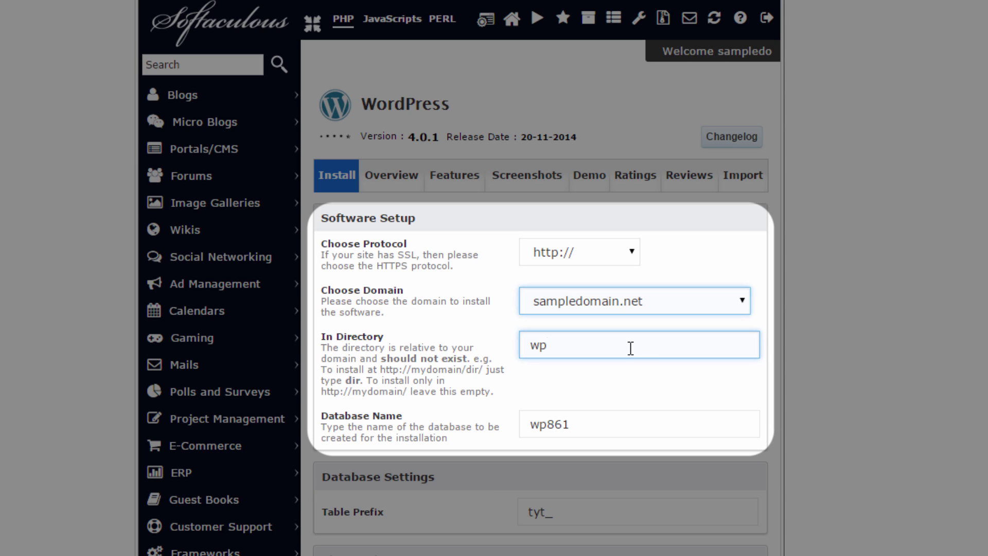
pyautogui.moveTo(589, 350); pyautogui.dragTo(517, 352)
pyautogui.press('BackSpace')
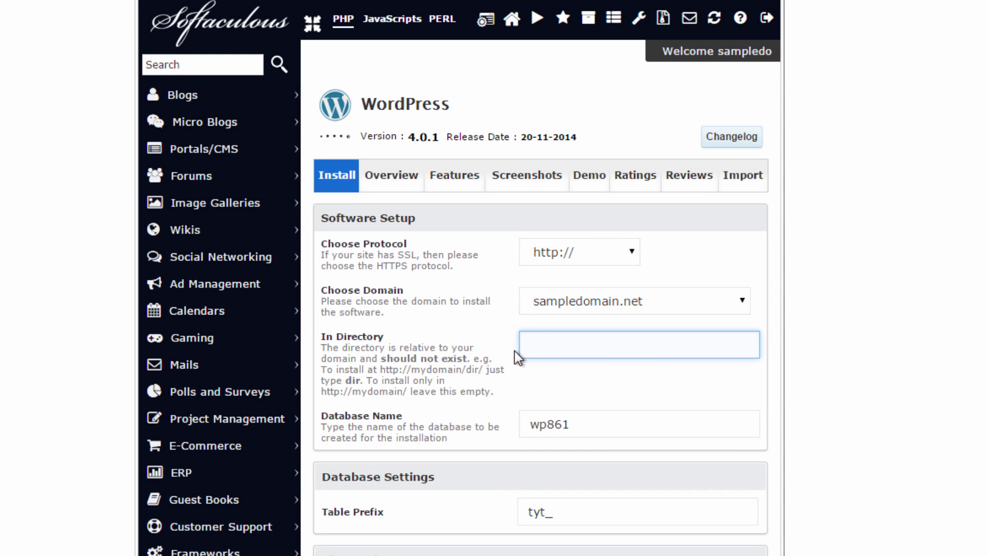
# Enter the admin username and replace the generated admin password with a stronger one.
pyautogui.scroll(-5, 517, 356)
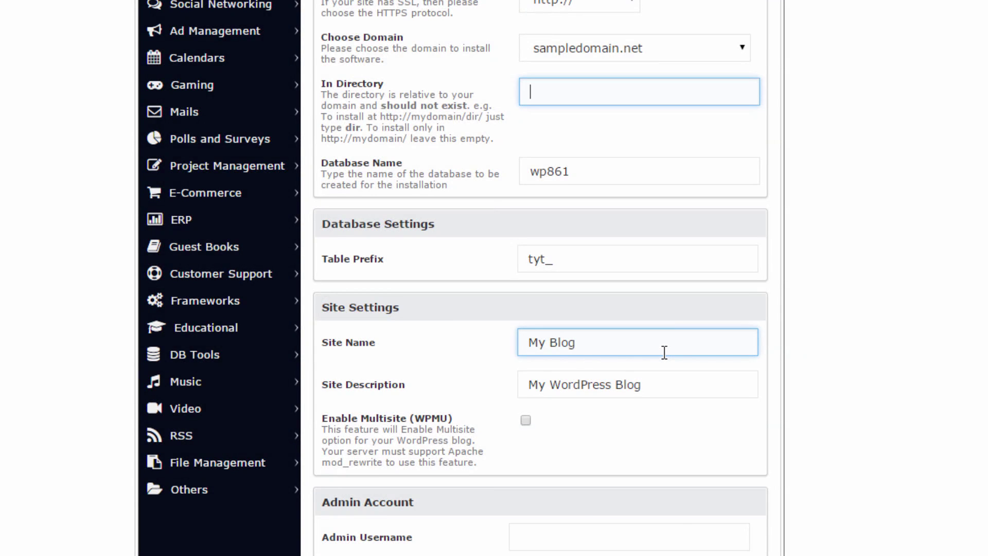
pyautogui.scroll(-6, 664, 352)
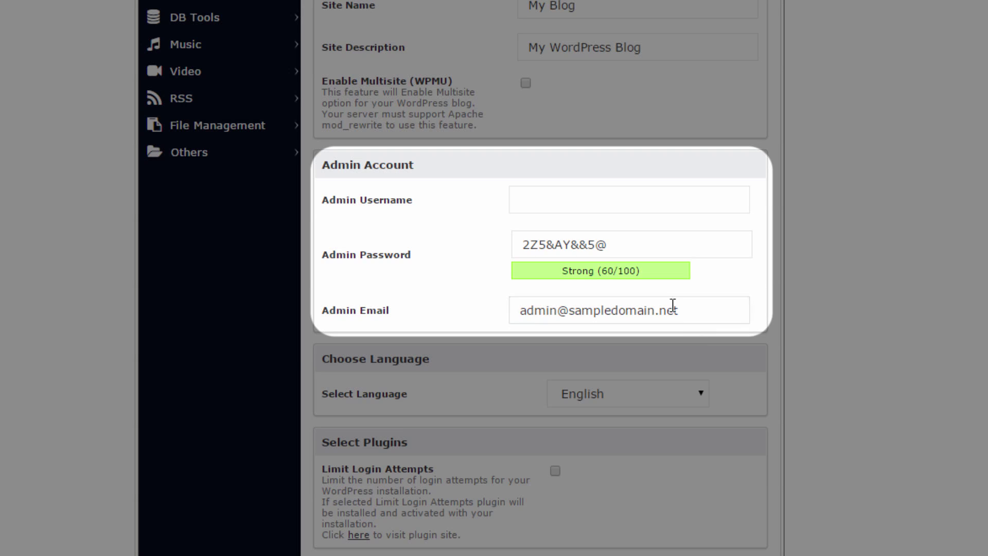
pyautogui.click(590, 202)
pyautogui.write('sampledomain')
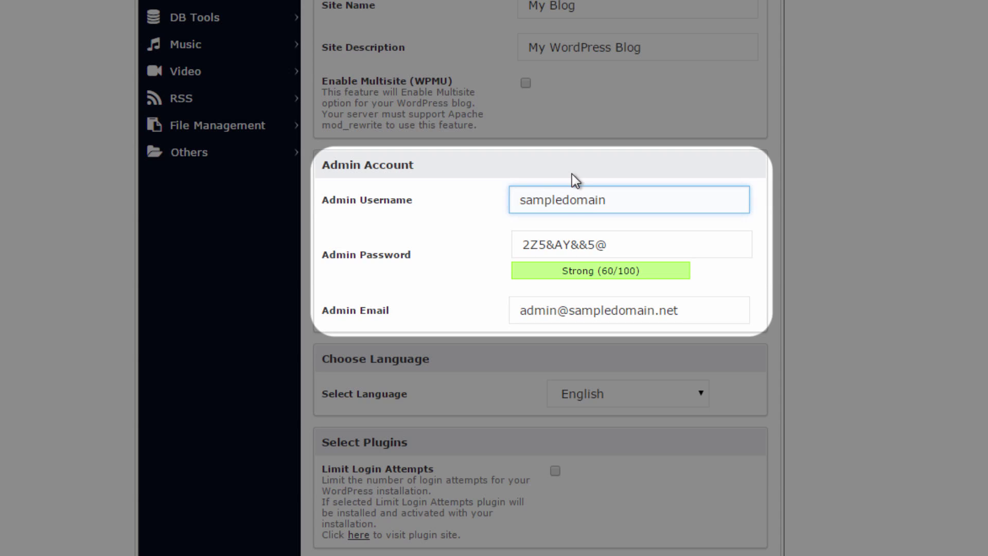
pyautogui.tripleClick(635, 232)
pyautogui.write('sample1234')
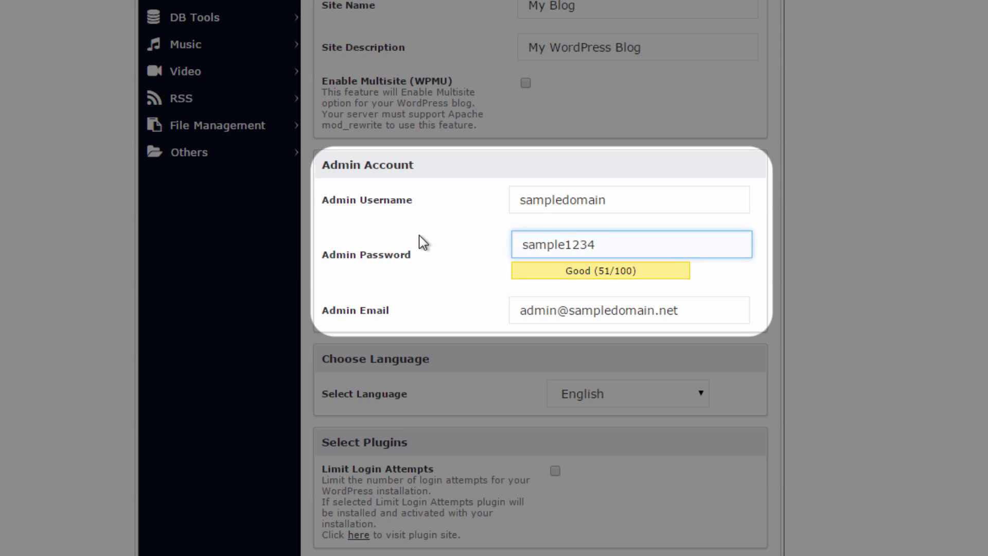
pyautogui.write('567')
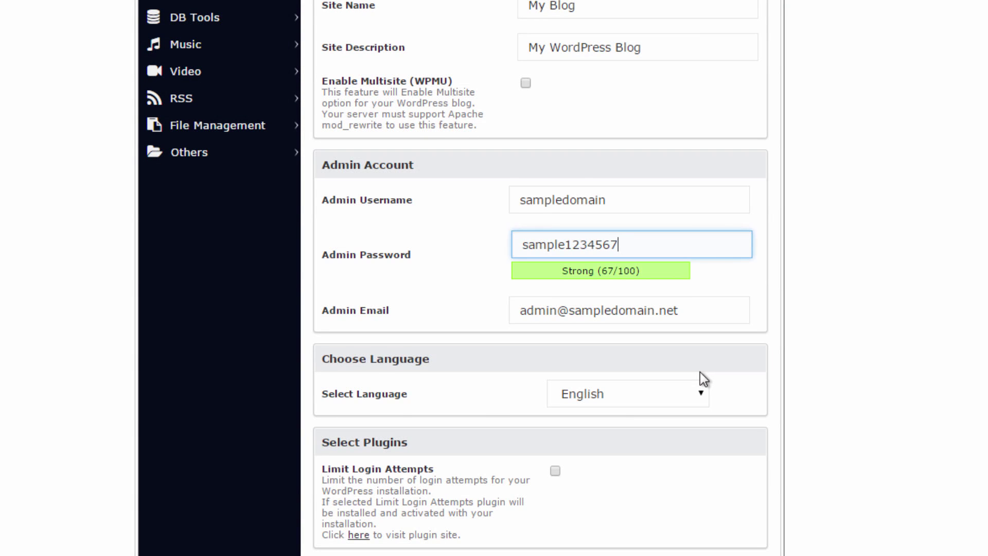
# Tick the Limit Login Attempts plugin under Select Plugins.
pyautogui.scroll(-2, 699, 385)
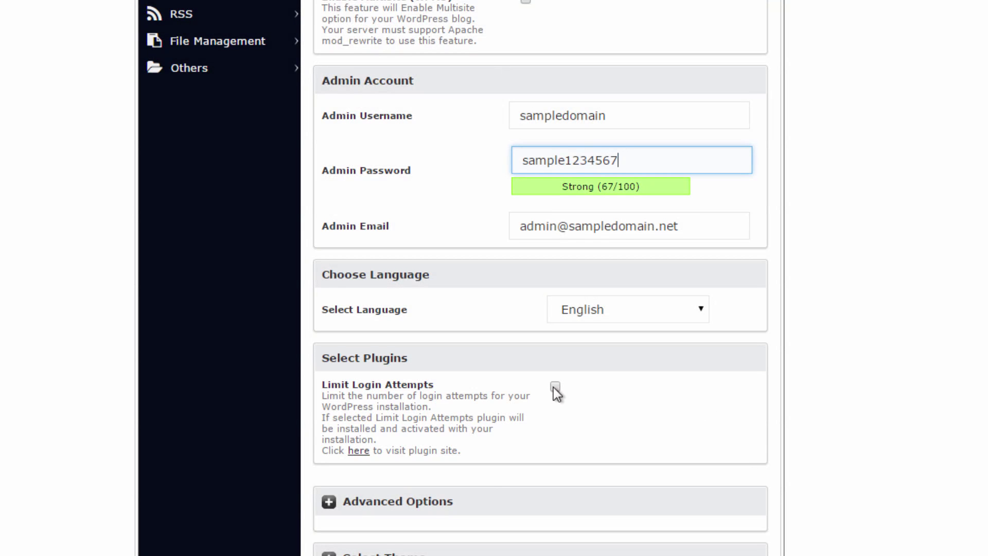
pyautogui.click(556, 387)
pyautogui.scroll(-6, 717, 449)
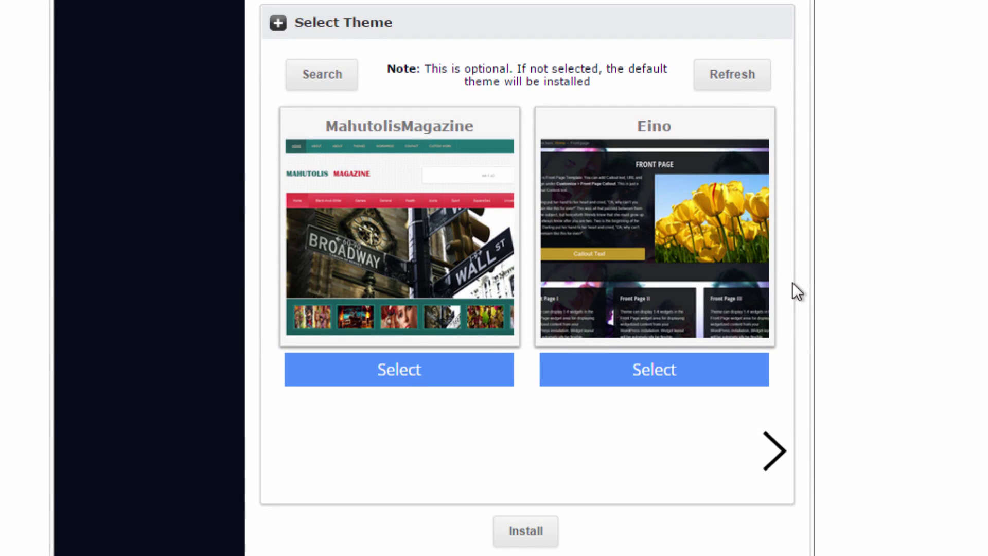
# Browse to the next set of themes in the Select Theme carousel.
pyautogui.click(781, 447)
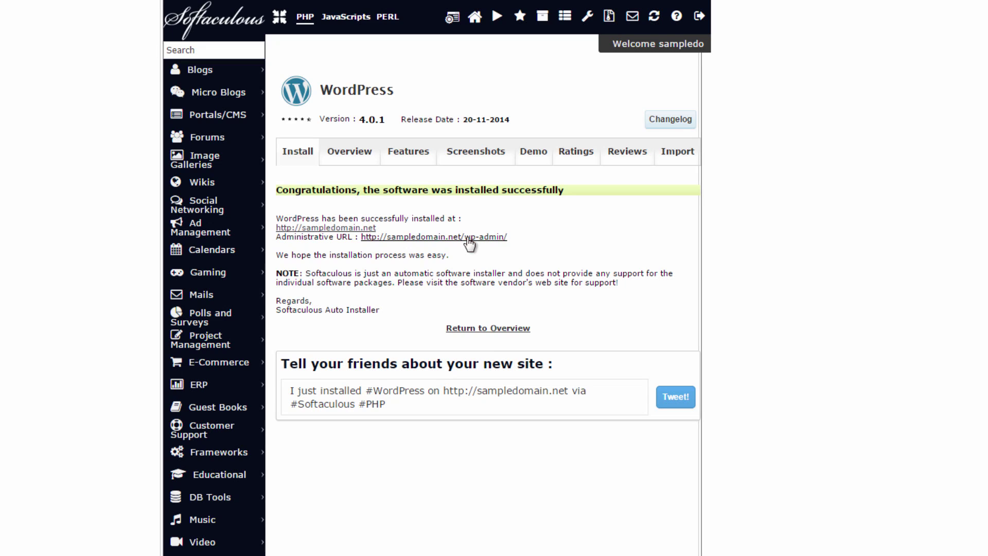
# Log into the new site's wp-admin with the admin username and password, then open Appearance > Themes.
pyautogui.click(469, 238)
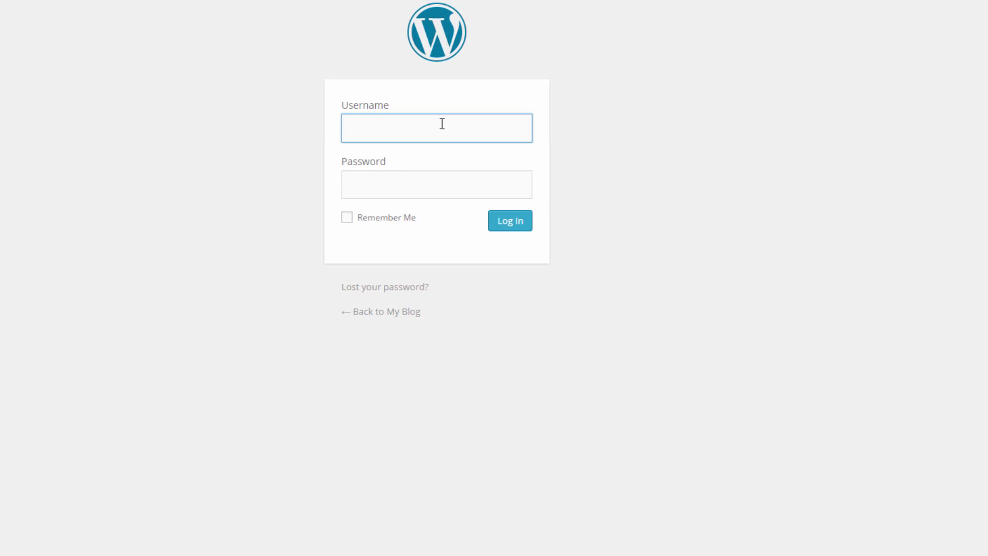
pyautogui.write('sampledomain')
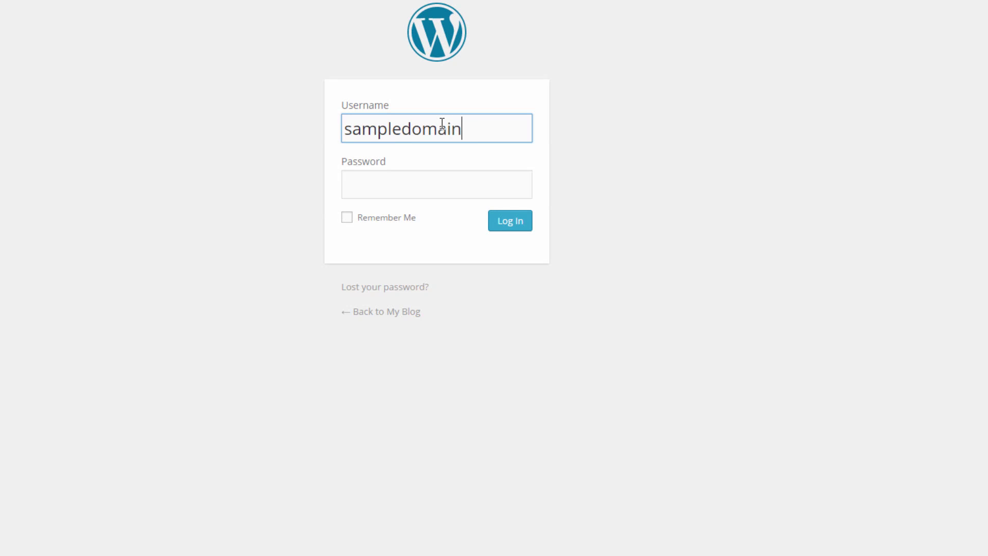
pyautogui.click(460, 176)
pyautogui.write('******')
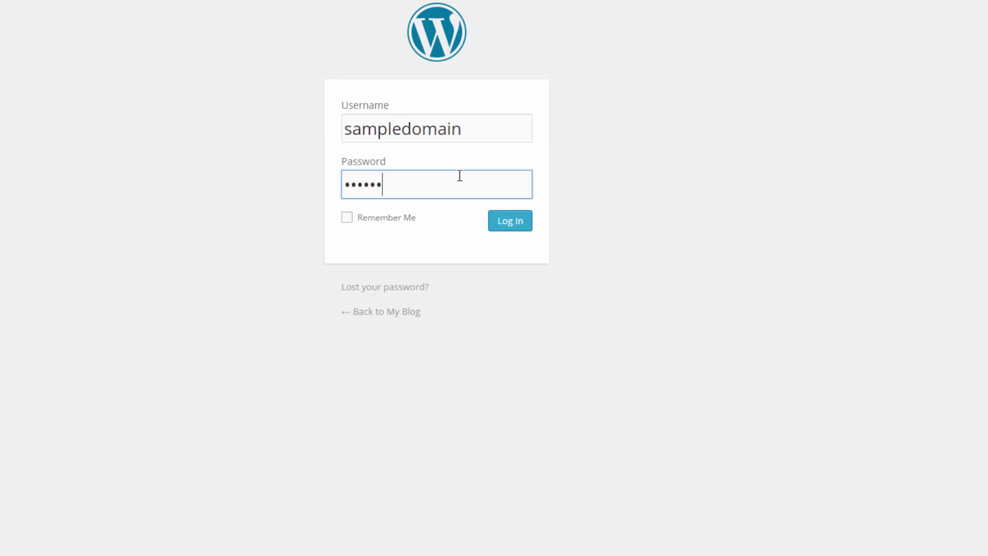
pyautogui.write('*******')
pyautogui.press('Return')
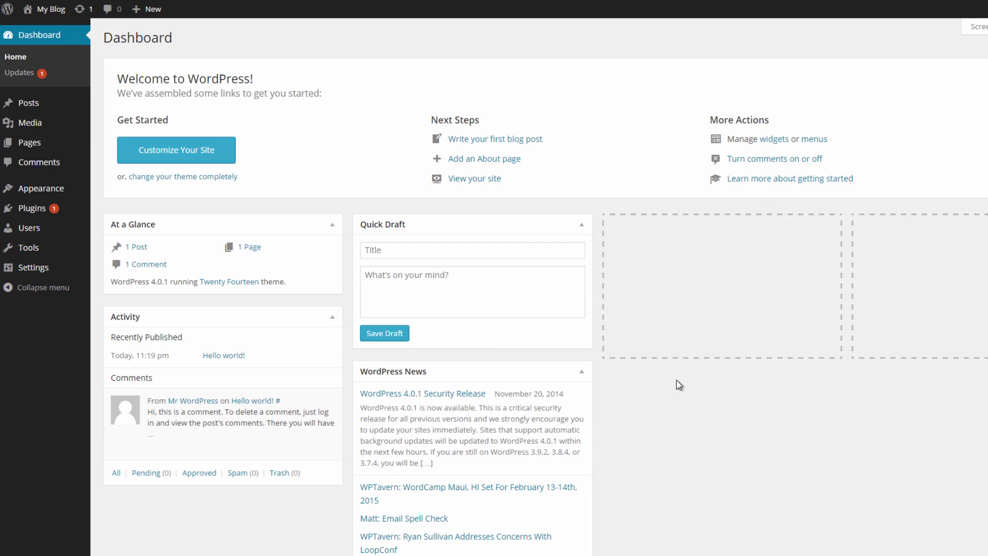
pyautogui.moveTo(53, 190)
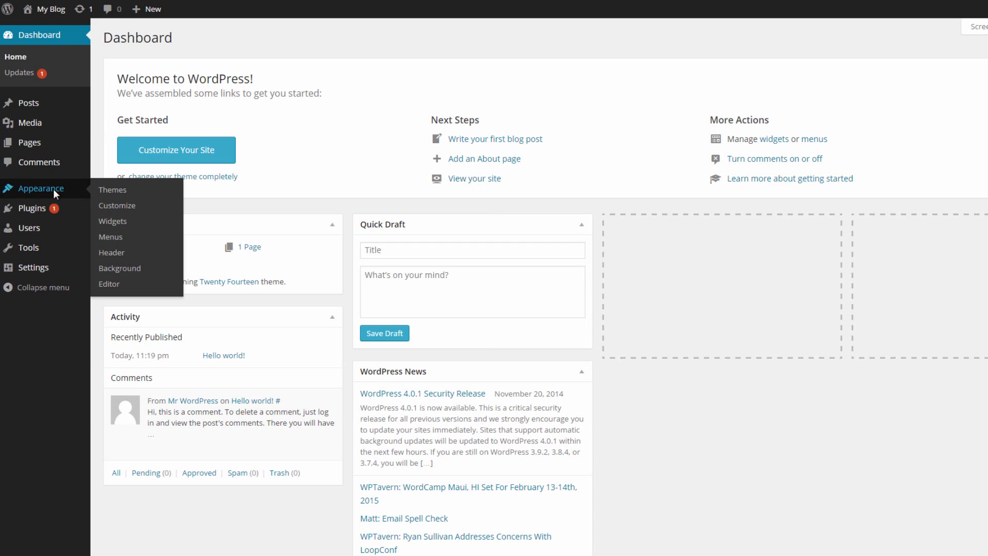
pyautogui.click(115, 191)
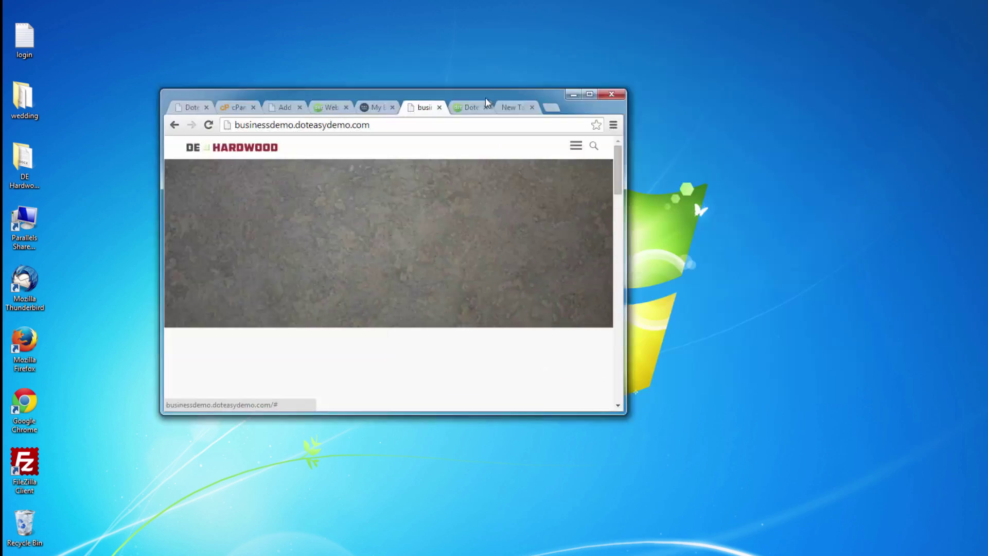
pyautogui.moveTo(508, 99); pyautogui.dragTo(3, 161)
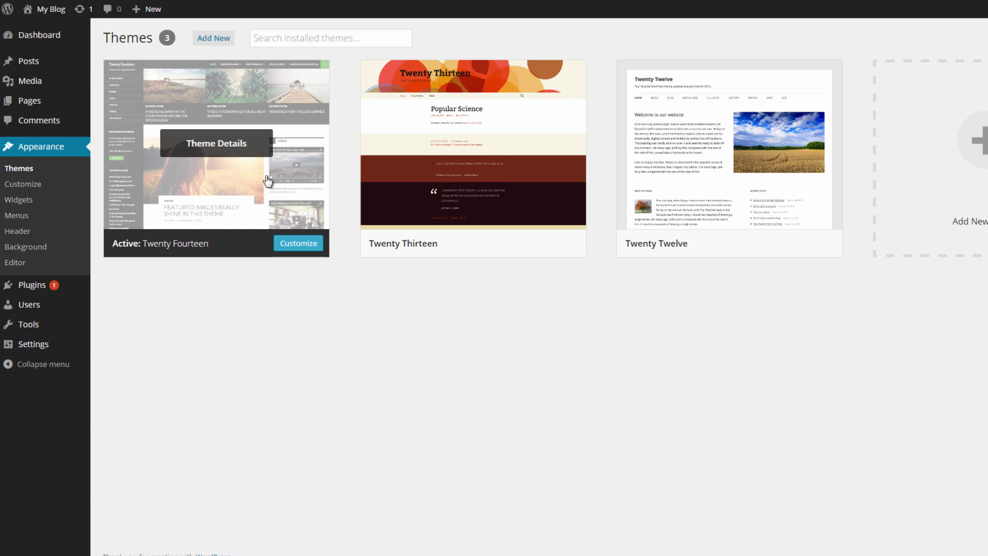
# View the installed plugins, then go to Plugins > Add New to see featured plugins.
pyautogui.moveTo(38, 286)
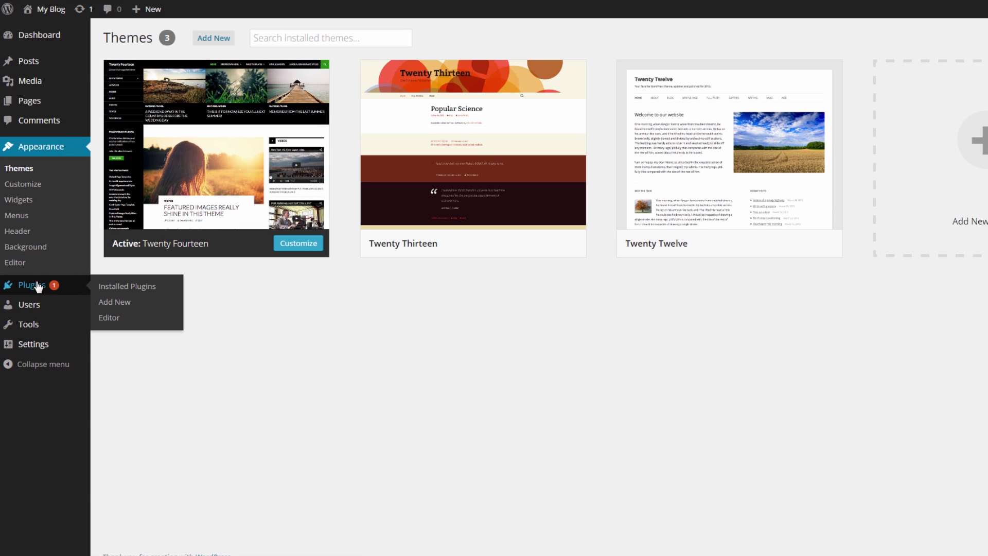
pyautogui.click(39, 285)
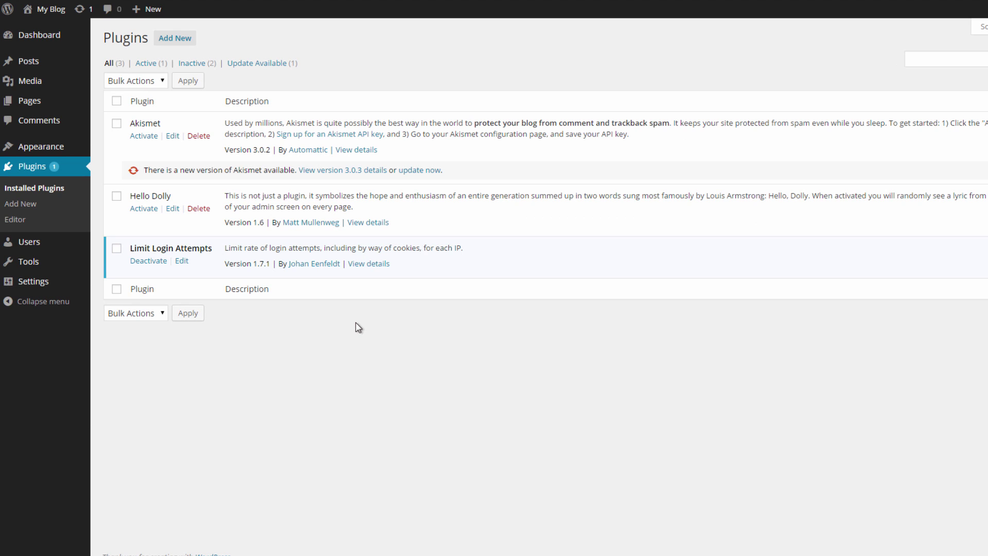
pyautogui.click(32, 206)
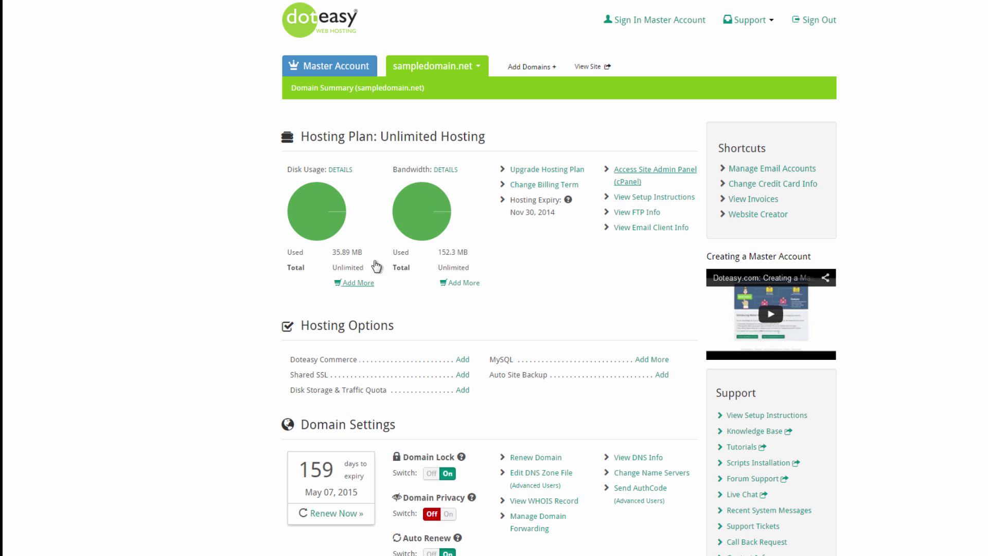
pyautogui.scroll(-7, 379, 324)
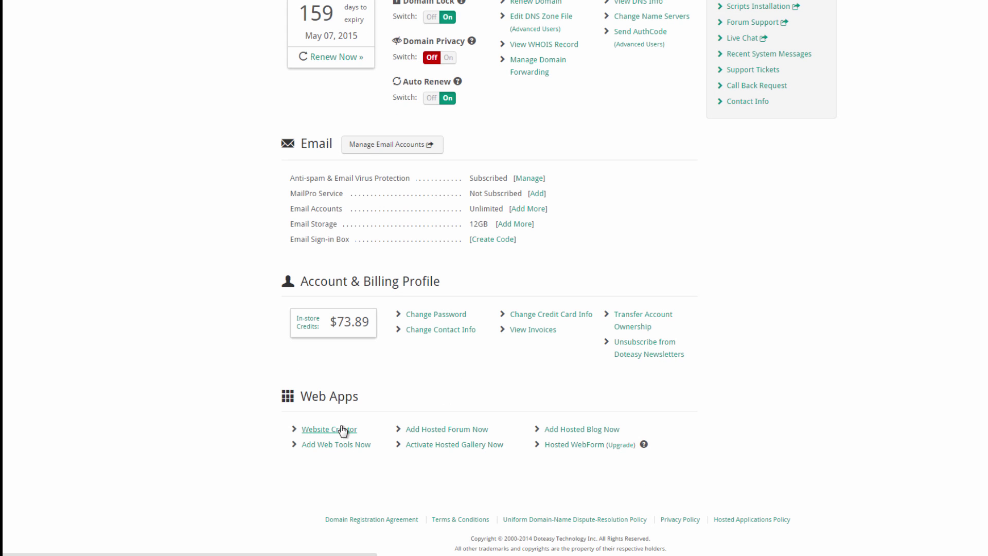
pyautogui.click(344, 431)
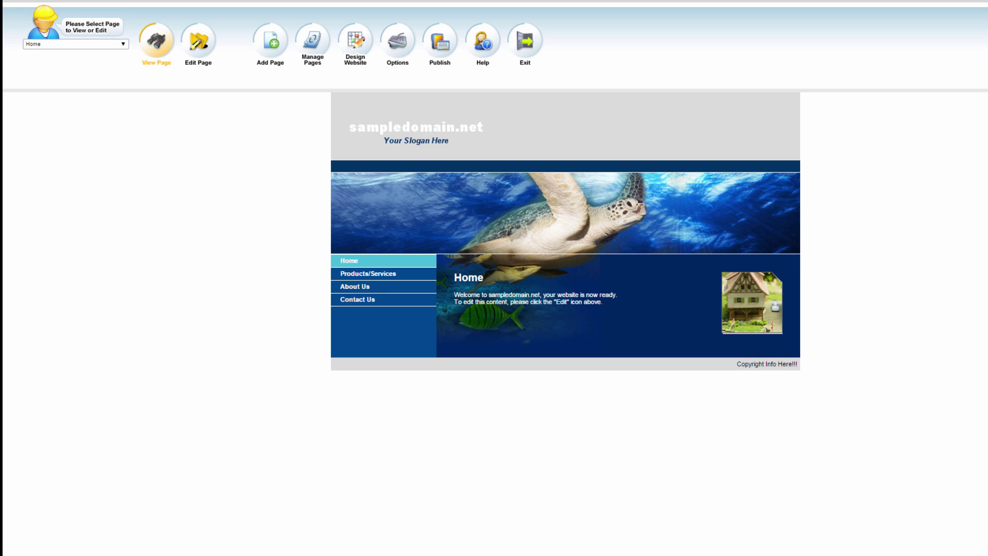